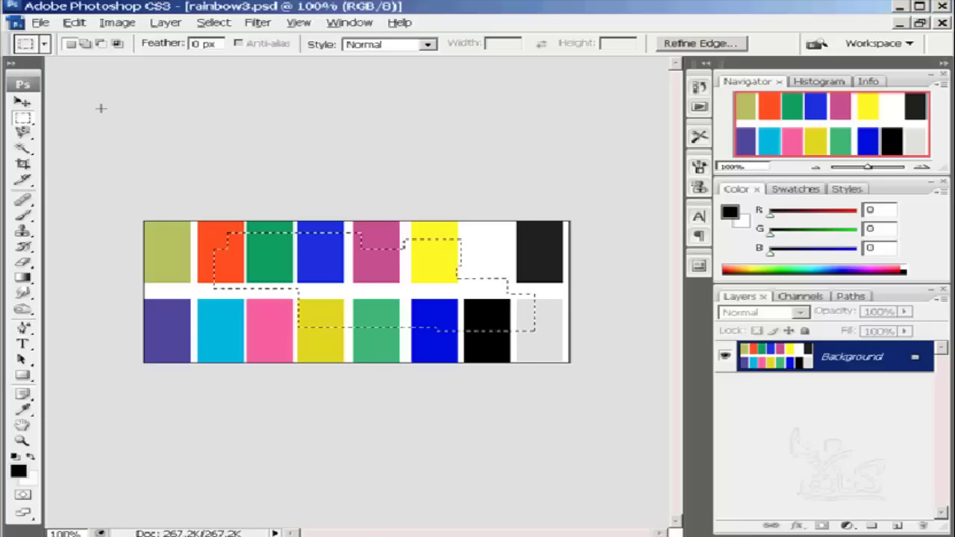
Step: Drop the stepped selection by clicking on the canvas outside it
click(355, 140)
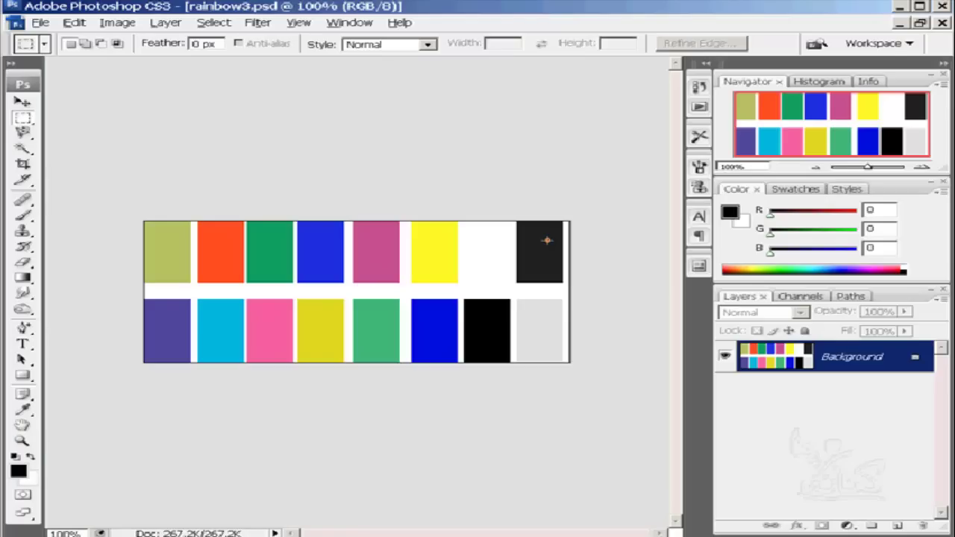
Step: Draw rectangular marquees over the swatches, adding extra areas with Shift
mouse_move(546, 240)
mouse_down()
mouse_move(340, 336)
mouse_move(286, 336)
mouse_move(297, 336)
mouse_up()
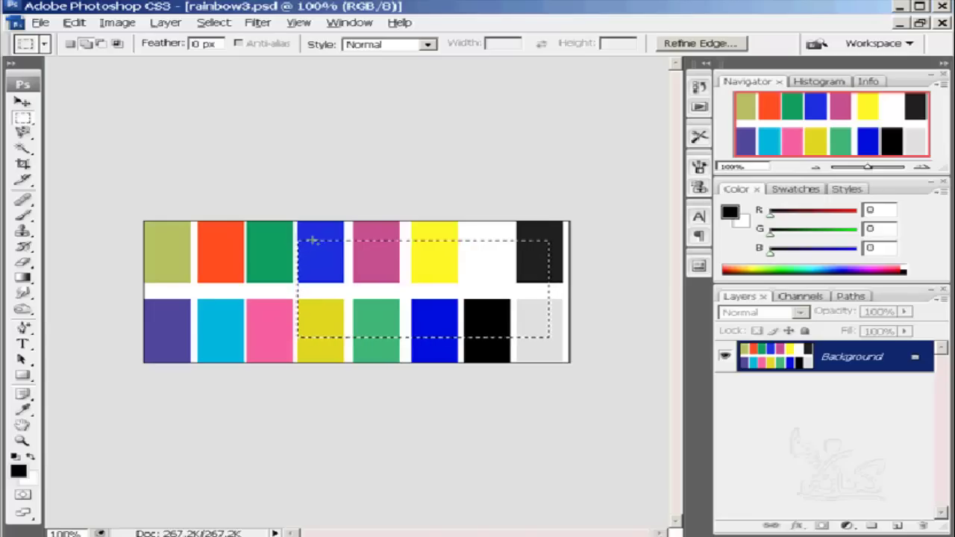
drag(272, 241, 186, 339)
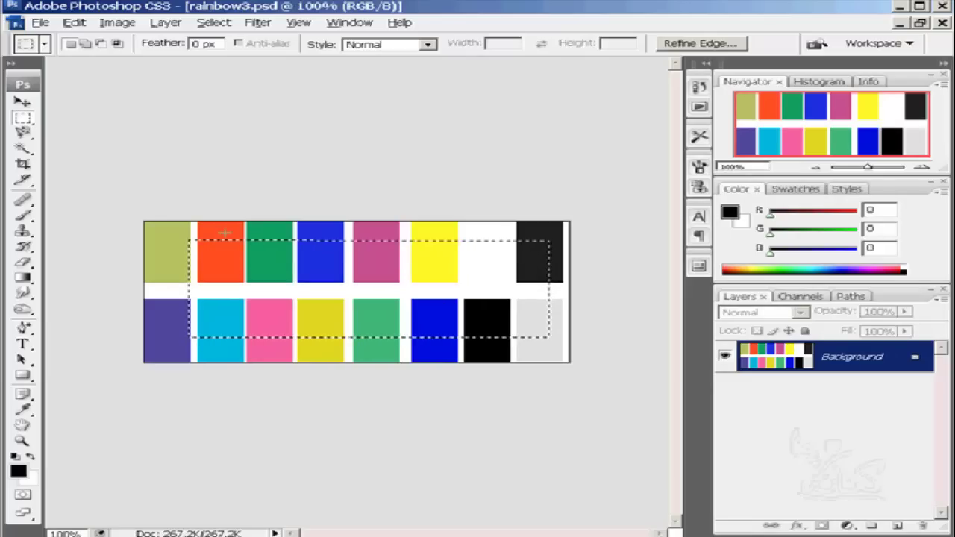
key(shift)
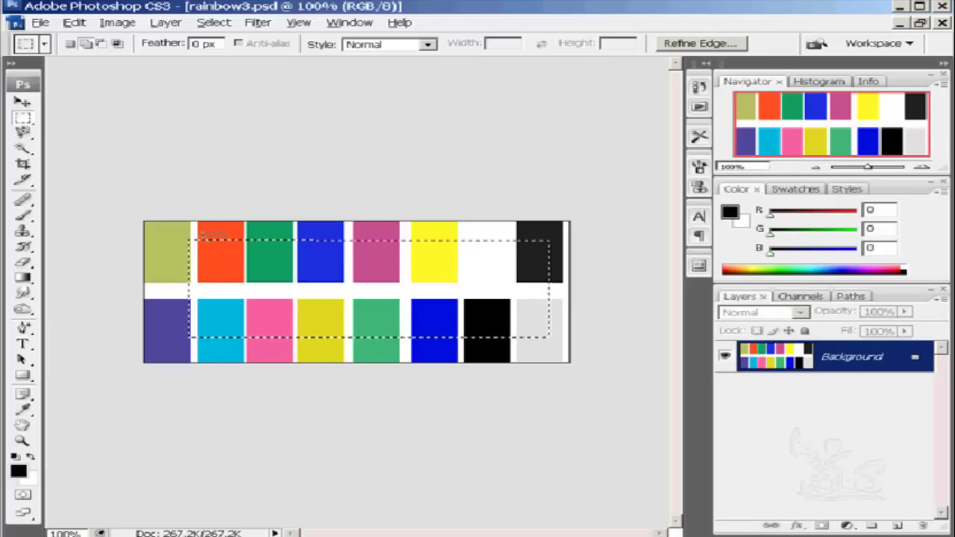
drag(224, 233, 154, 344)
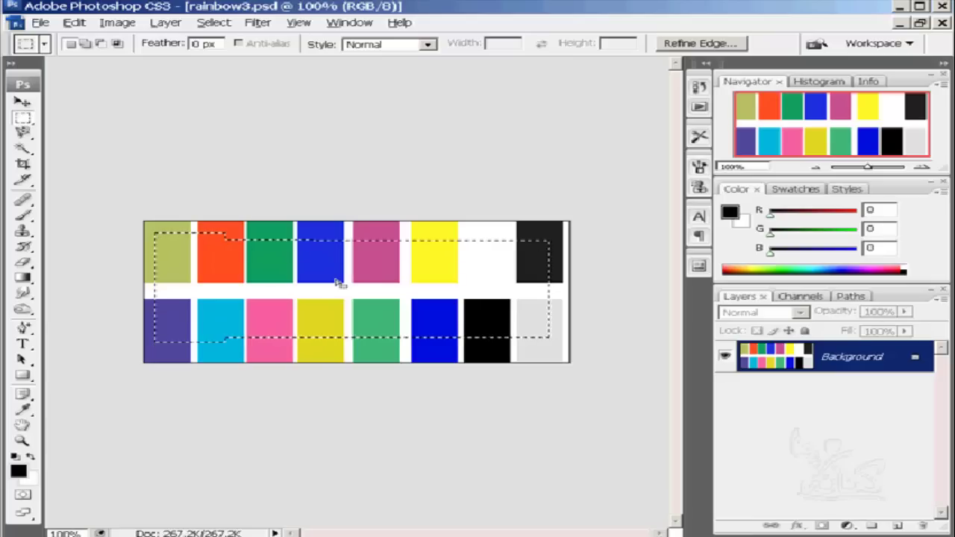
Step: Restore the accidentally dropped selection and extend the rectangle left to the orange column
click(468, 240)
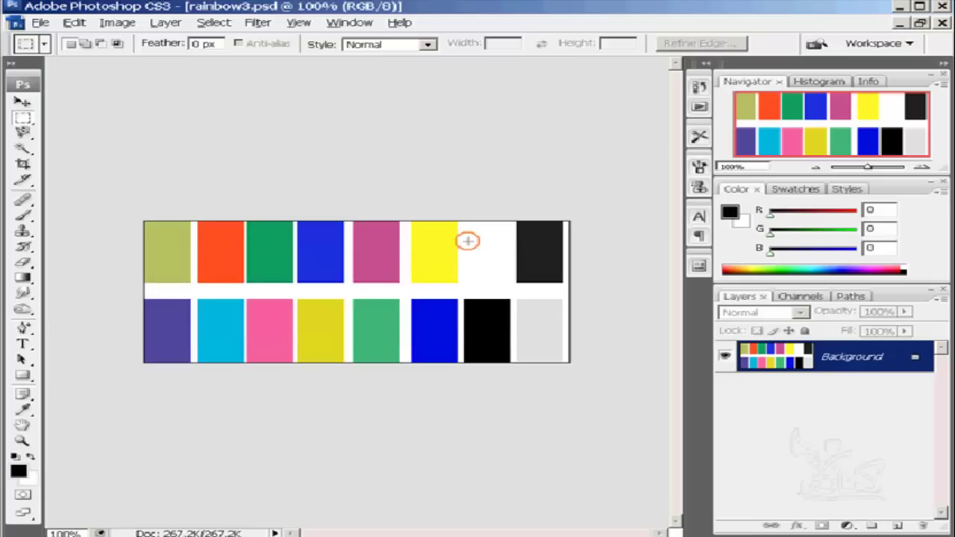
key(ctrl+shift+d)
mouse_move(299, 308)
mouse_down()
mouse_move(191, 333)
mouse_move(200, 333)
mouse_up()
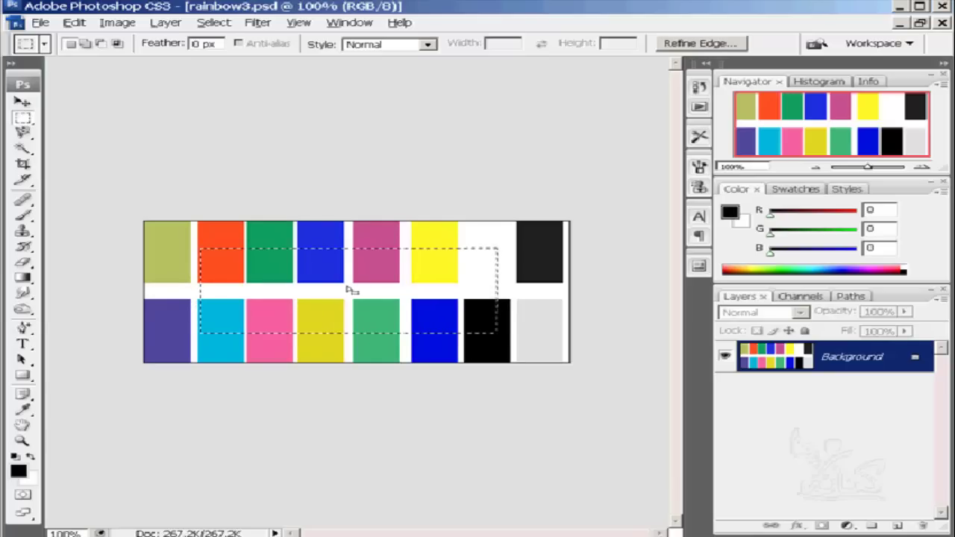
click(214, 22)
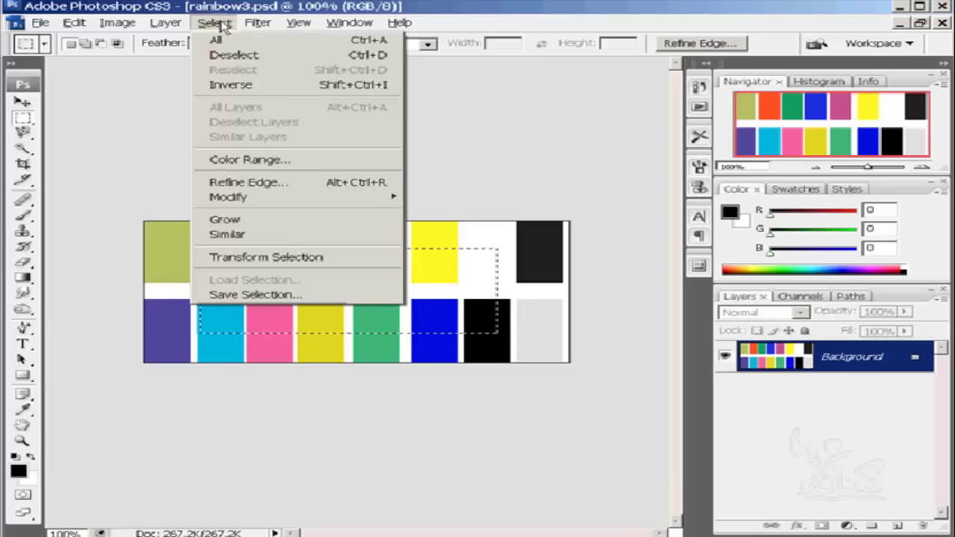
Step: Transform the selection to 113.8% width and move it up to Y 60.5 px
click(337, 258)
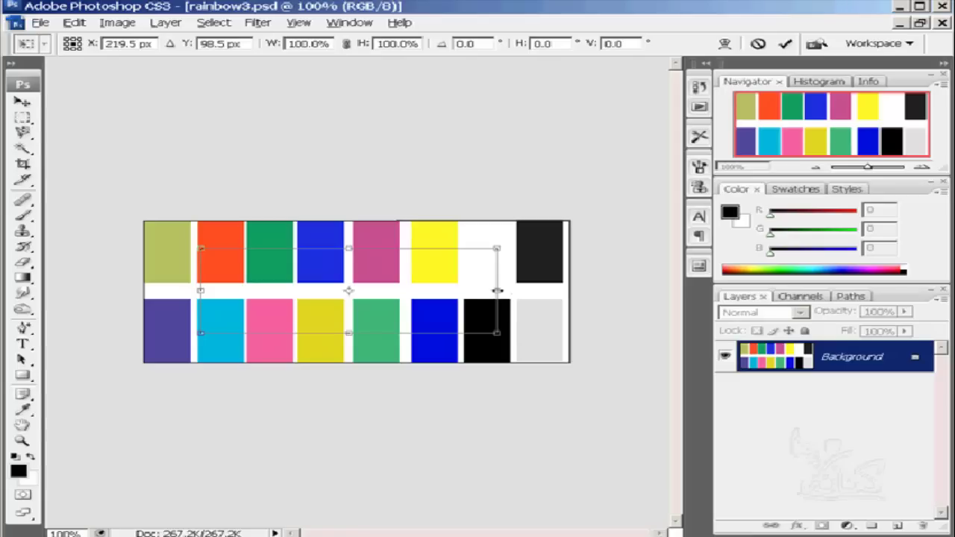
drag(497, 290, 539, 290)
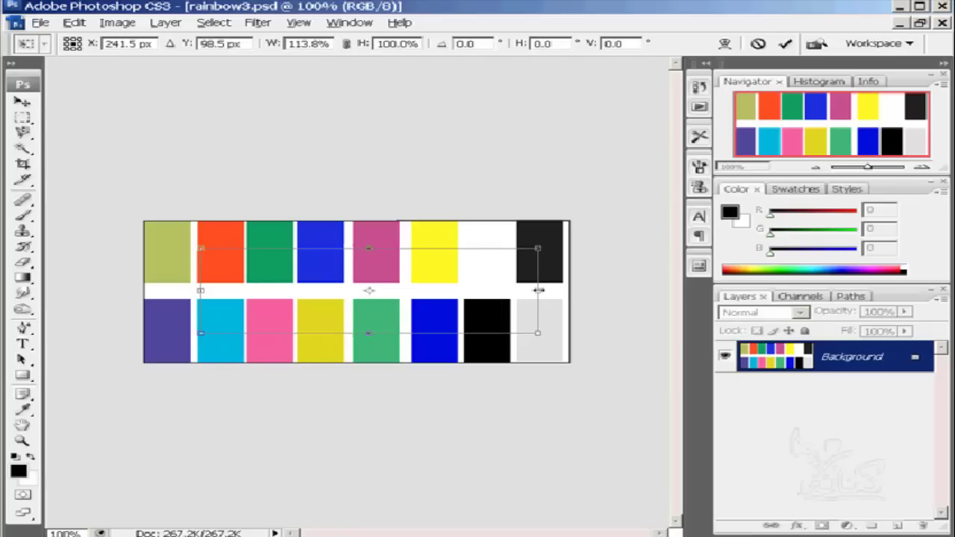
drag(421, 286, 422, 261)
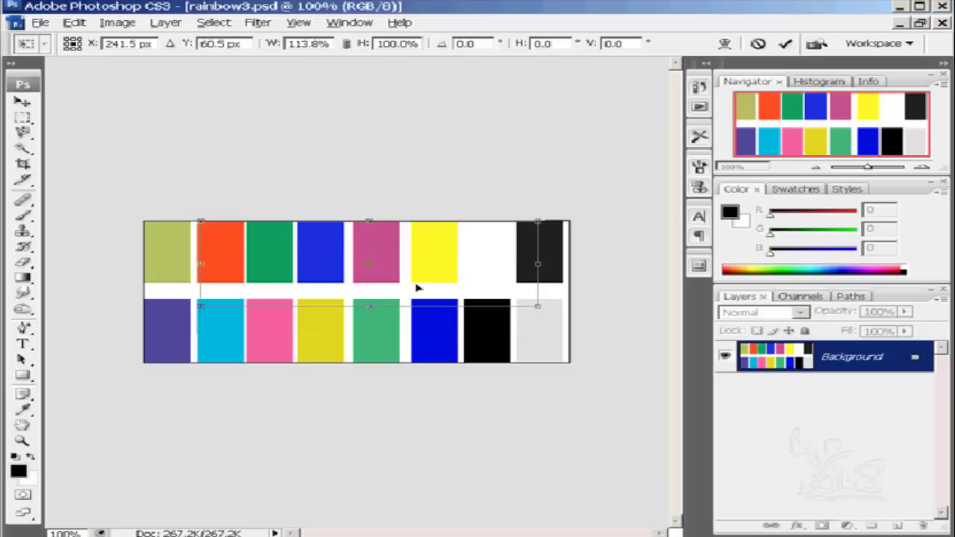
Step: Commit the transformed selection and nudge it to span the lime-green through white columns
double_click(417, 287)
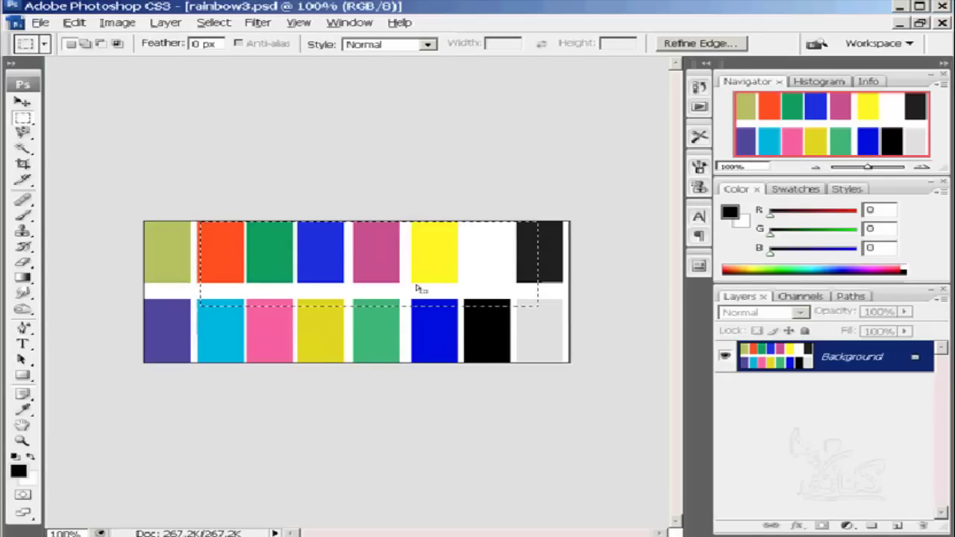
key(shift+Down)
key(shift+Down)
key(shift+Down)
key(shift+Down)
key(shift+Down)
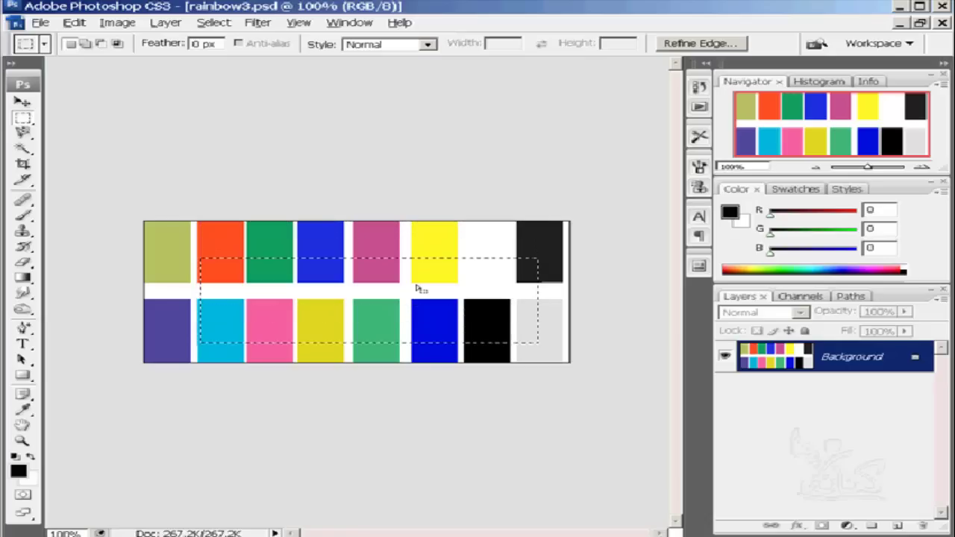
key(shift+Left)
key(shift+Left)
key(shift+Left)
key(shift+Left)
key(shift+Left)
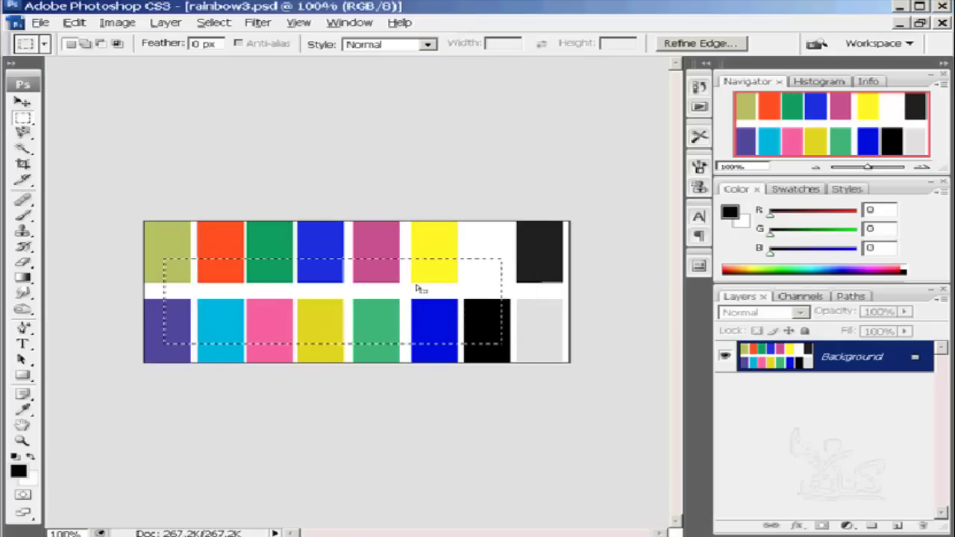
key(shift+Up)
key(shift+Up)
key(shift+Up)
key(shift+Up)
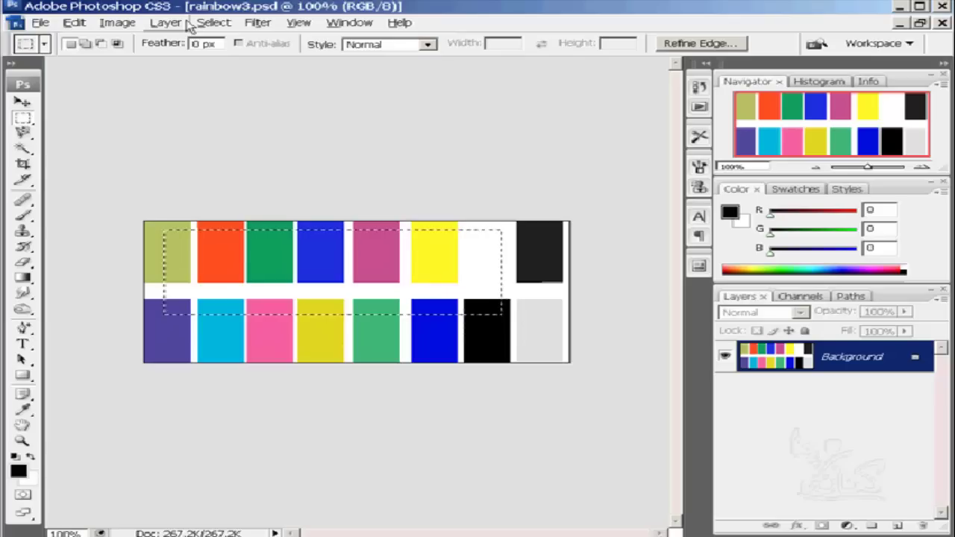
Step: With Transform Selection, narrow the selection to the first three columns
click(217, 24)
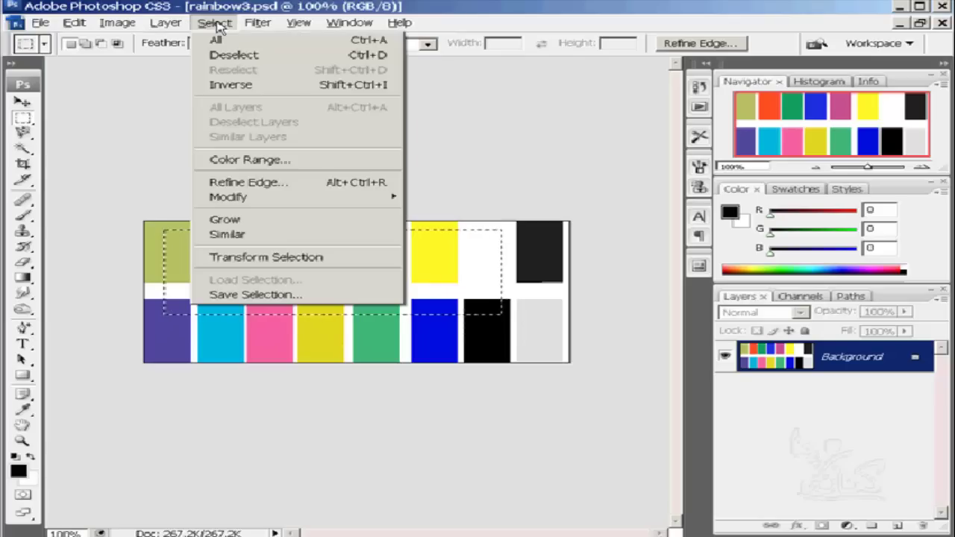
click(377, 261)
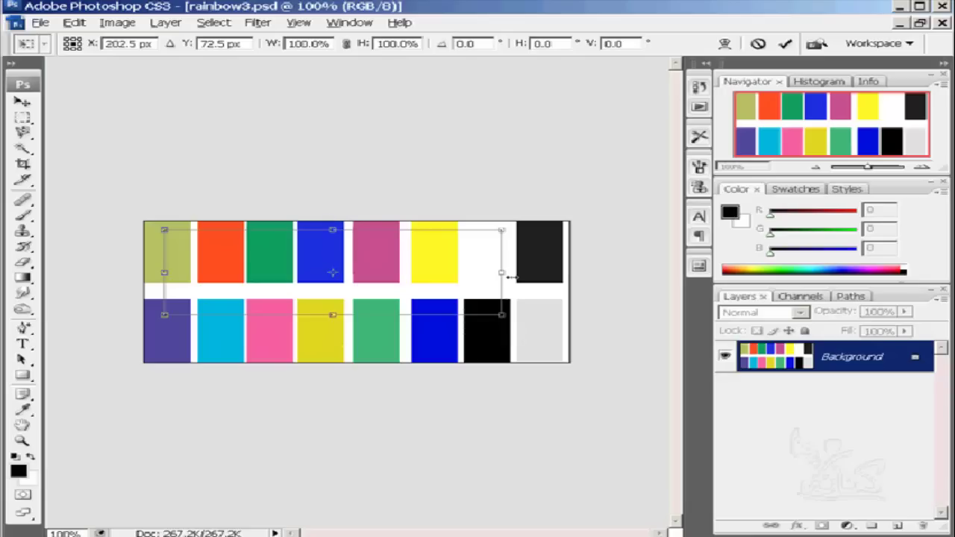
drag(509, 276, 386, 275)
drag(386, 274, 290, 275)
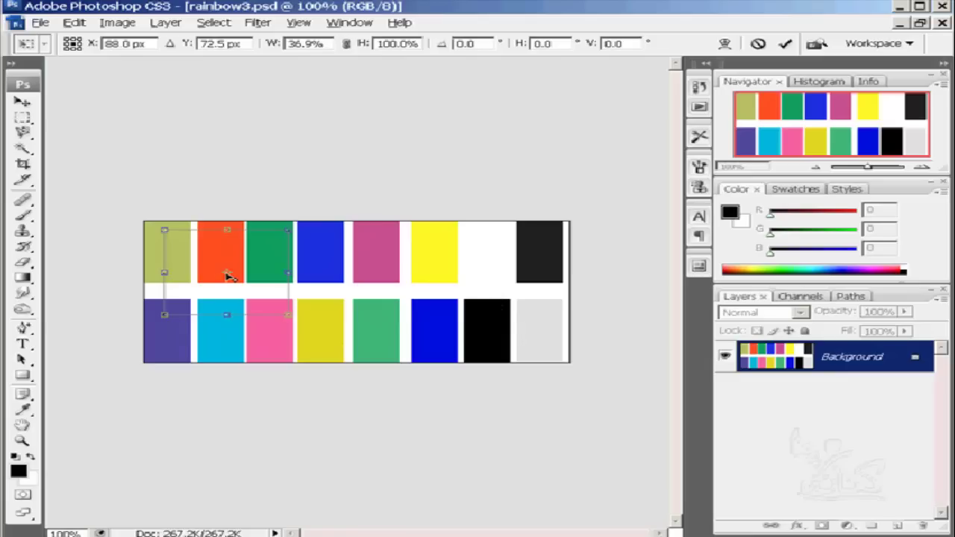
Step: Rotate the selection into a tilted box over the lower purple, cyan and pink swatches
mouse_move(228, 274)
mouse_down()
mouse_move(375, 325)
mouse_move(368, 317)
mouse_up()
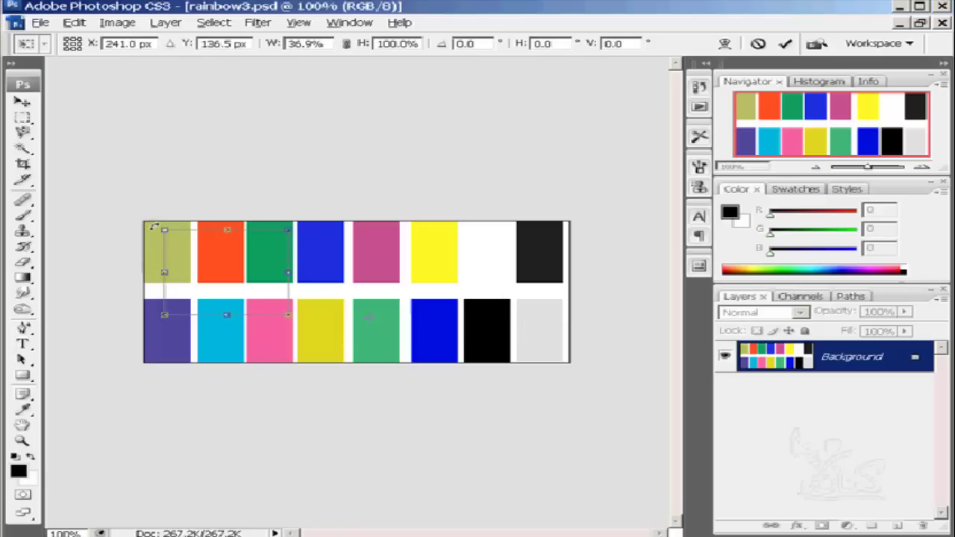
mouse_move(153, 226)
mouse_down()
mouse_move(453, 253)
mouse_move(305, 348)
mouse_move(468, 296)
mouse_move(254, 293)
mouse_move(286, 273)
mouse_move(430, 306)
mouse_move(303, 307)
mouse_move(313, 318)
mouse_up()
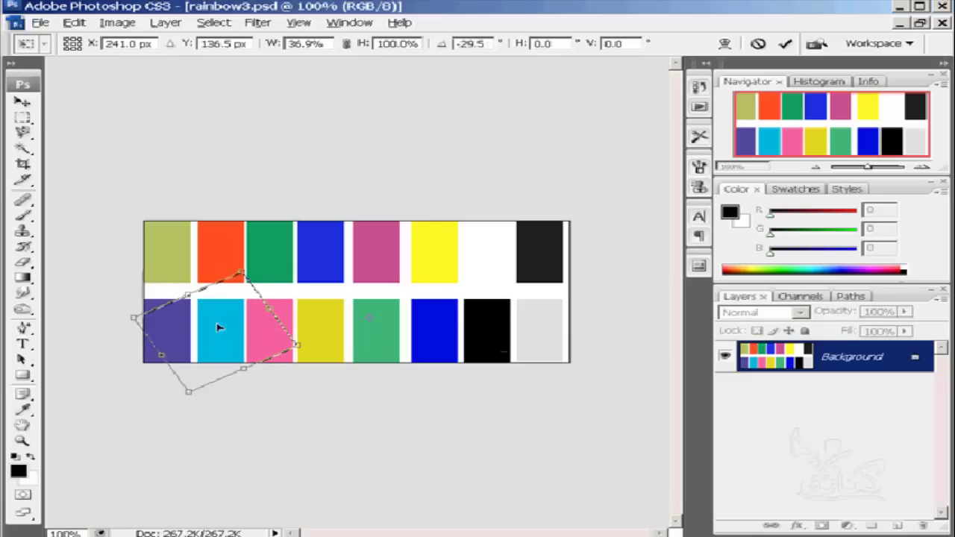
key(Return)
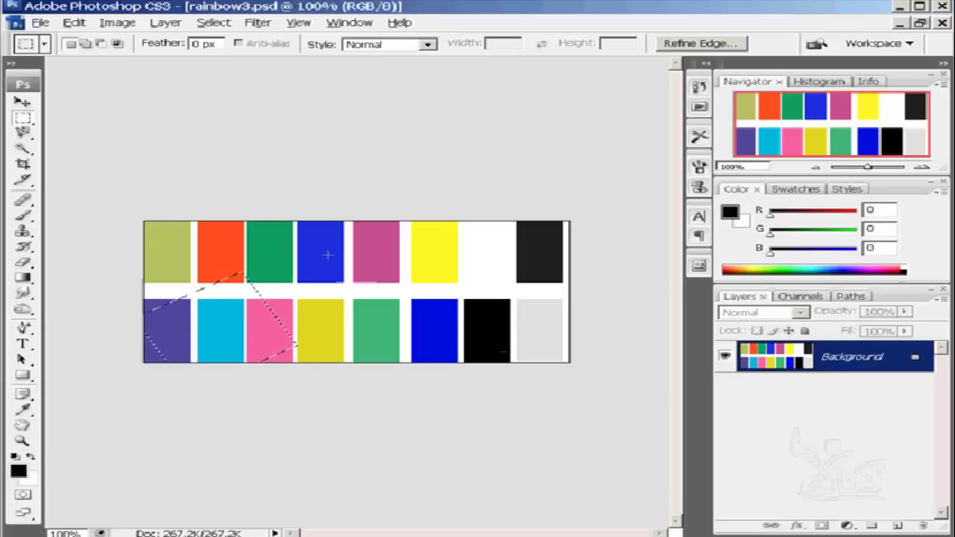
Step: Replace the tilted selection with a circular elliptical marquee over the central swatches
click(463, 256)
drag(464, 256, 267, 328)
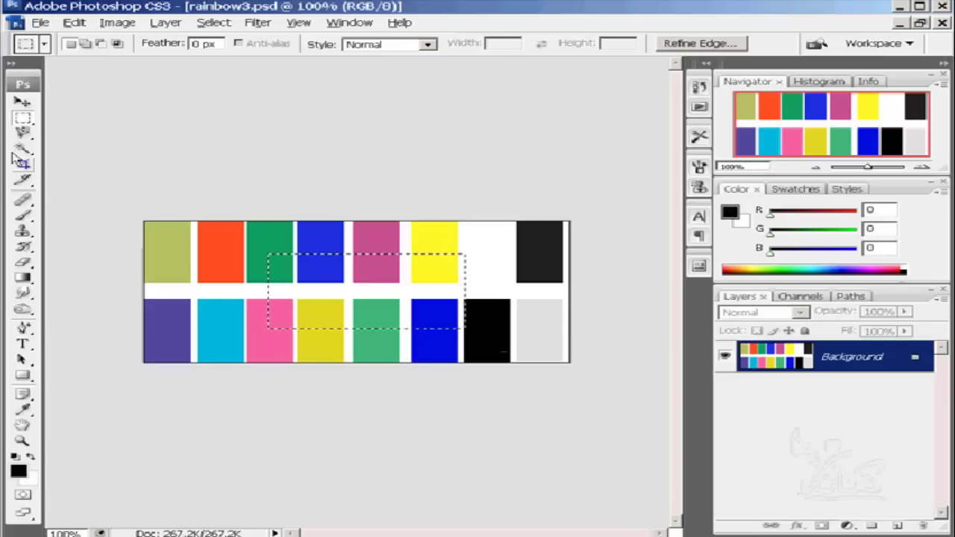
drag(25, 123, 112, 130)
click(429, 252)
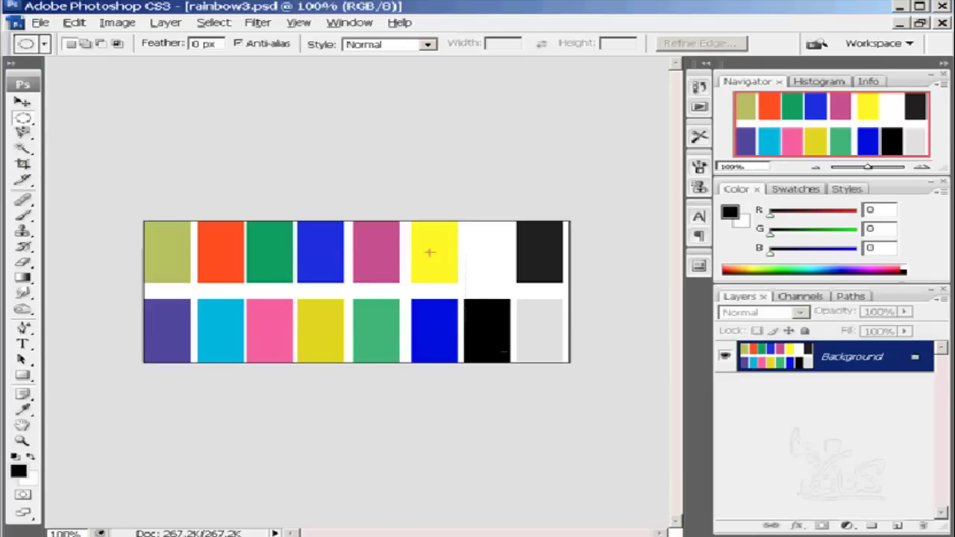
drag(429, 252, 304, 339)
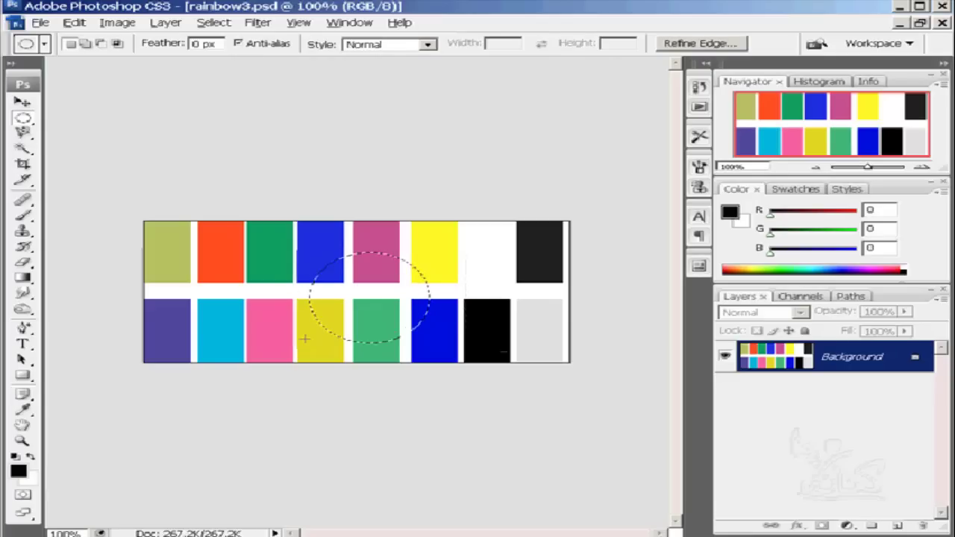
Step: Use Transform Selection to squash the circular selection vertically
click(215, 23)
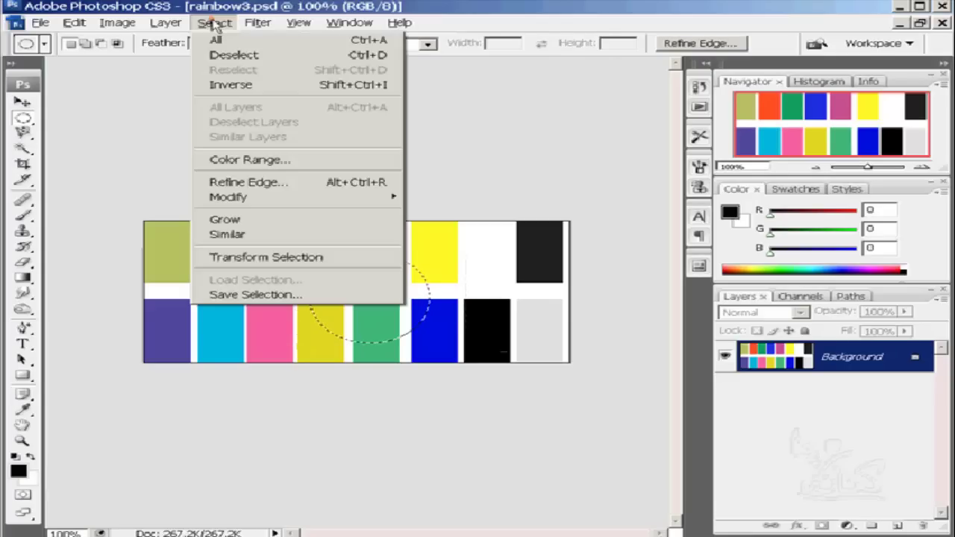
click(257, 258)
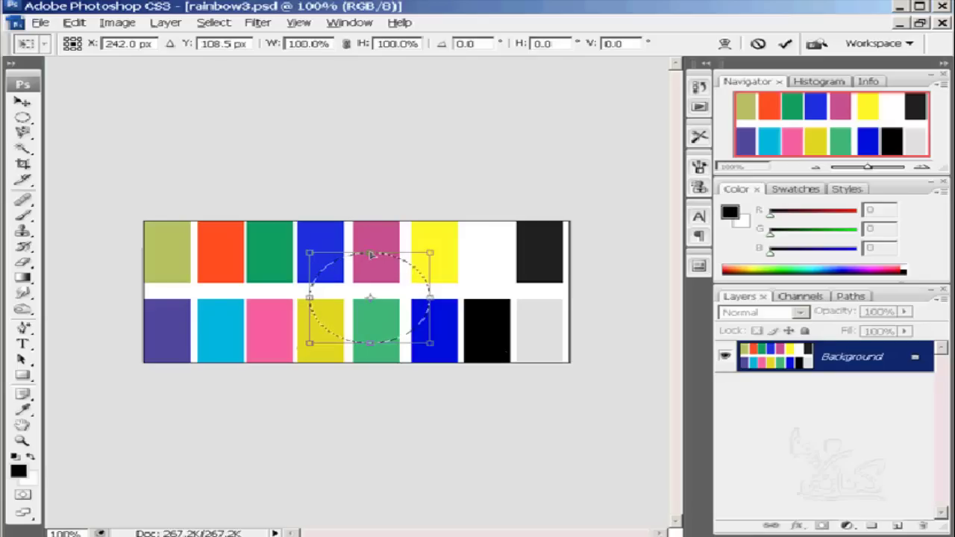
click(371, 255)
mouse_move(371, 255)
mouse_down()
mouse_move(373, 275)
mouse_move(469, 273)
mouse_move(282, 281)
mouse_up()
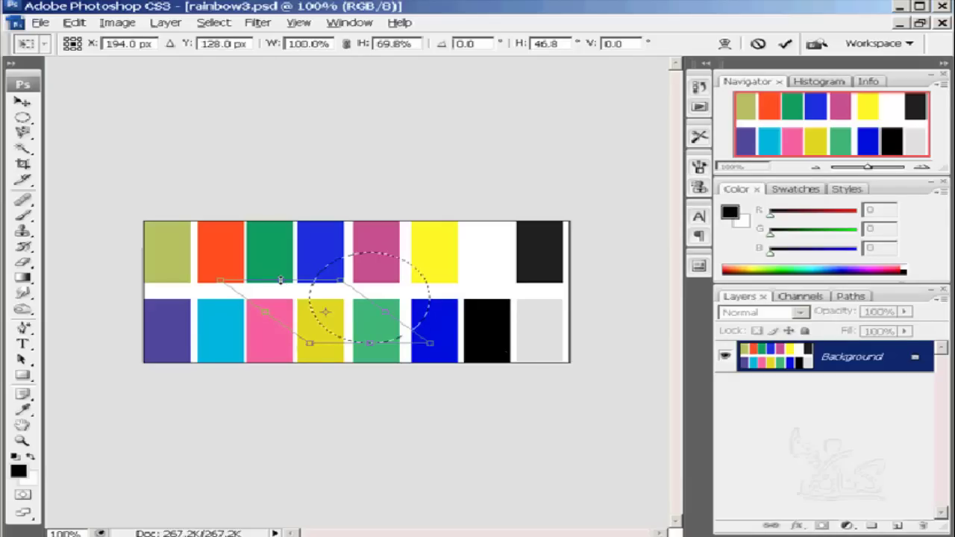
Step: Drag the corners to tilt the oval from the lower yellow to the upper white swatch
click(280, 280)
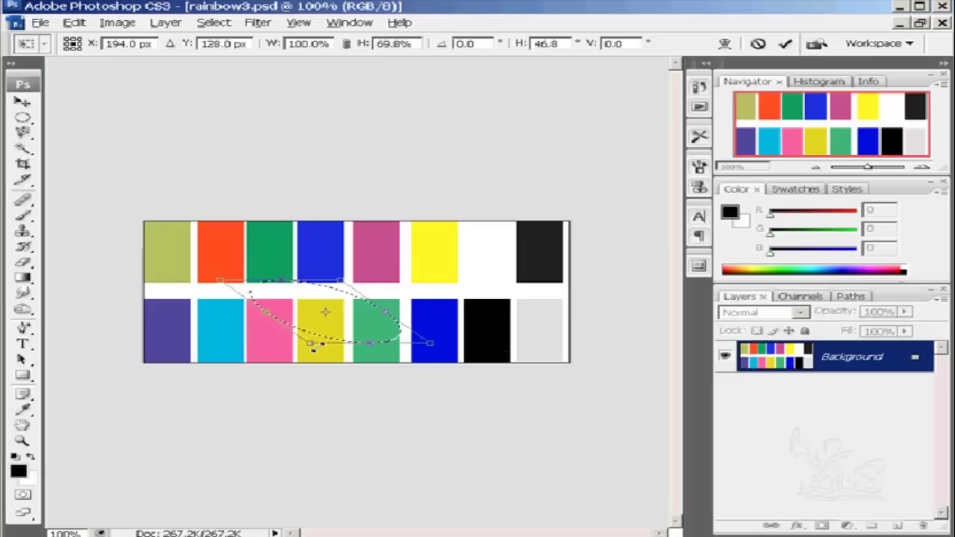
mouse_move(313, 348)
mouse_down()
mouse_move(377, 278)
mouse_move(450, 240)
mouse_up()
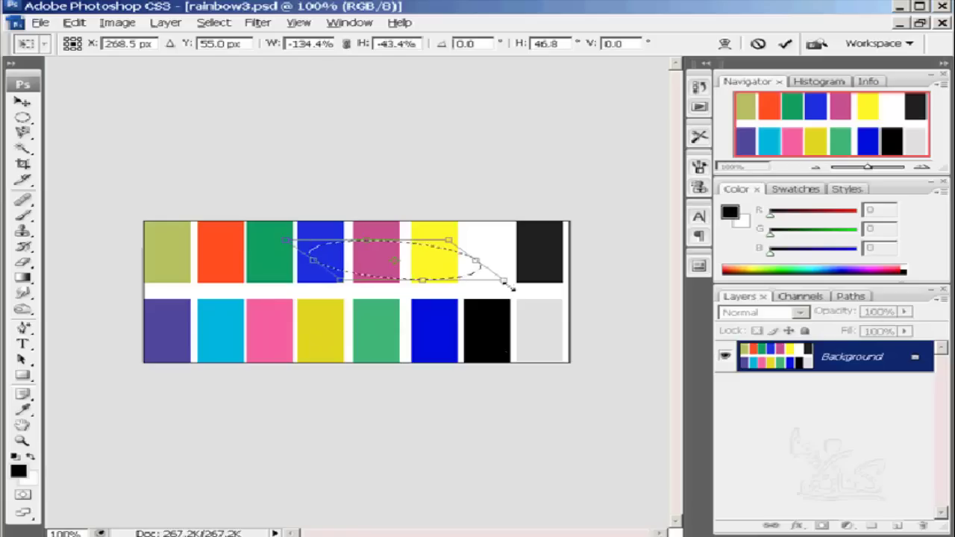
drag(510, 286, 383, 301)
drag(443, 244, 511, 276)
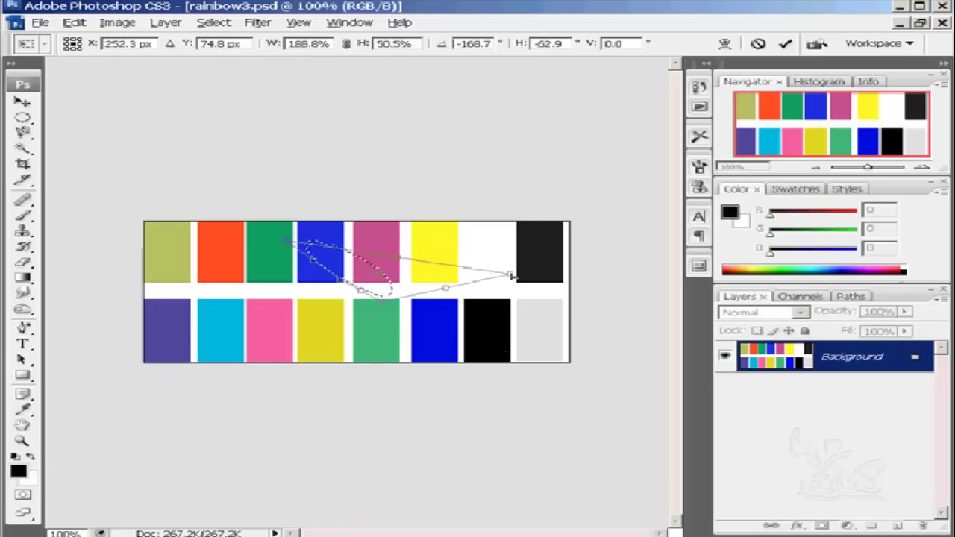
drag(293, 244, 460, 228)
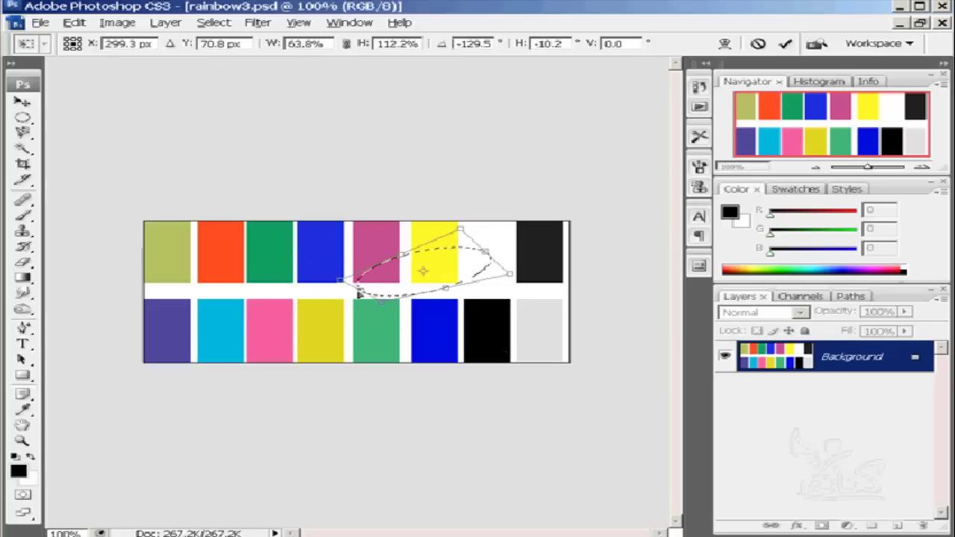
drag(359, 295, 317, 319)
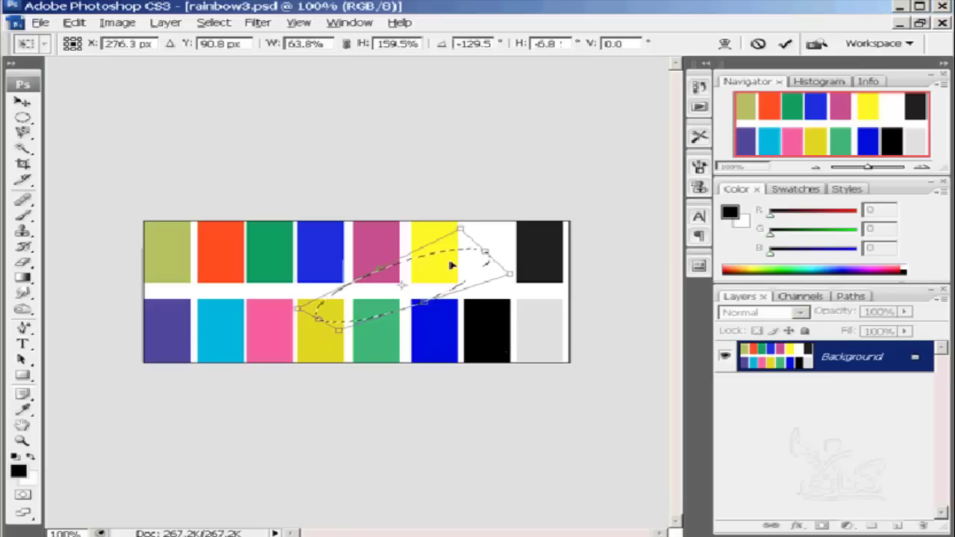
key(Return)
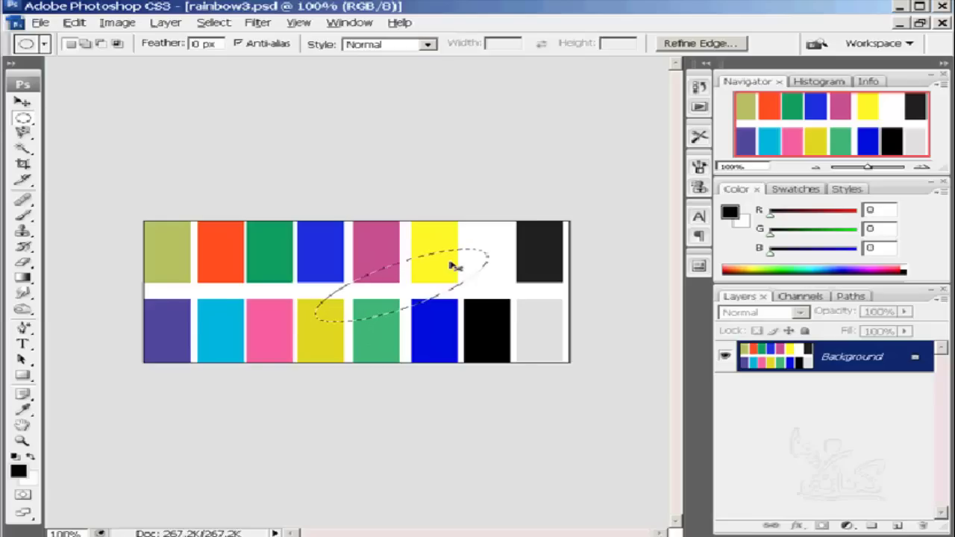
Step: Free Transform the ellipse's pixels down to 87.4% by 73.8%, opening a white gap
key(ctrl+t)
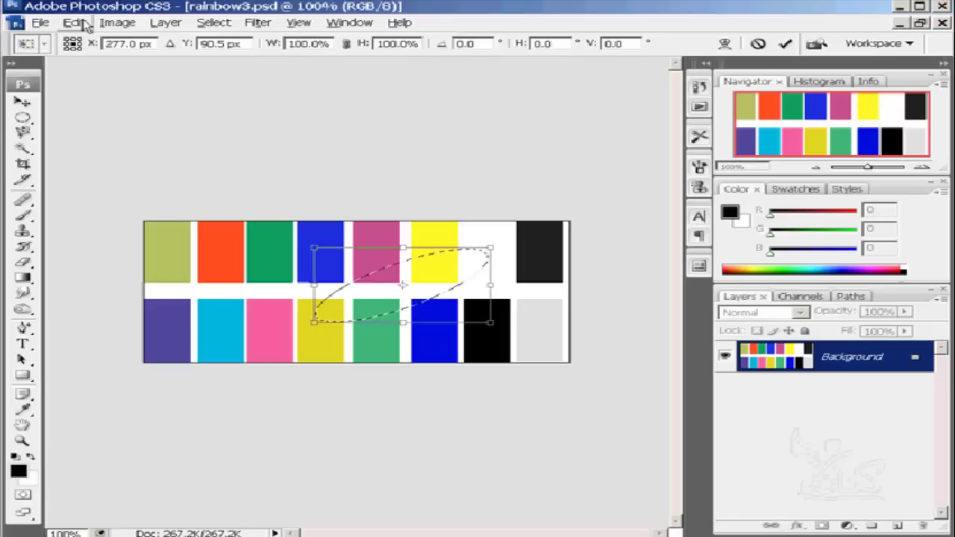
click(74, 22)
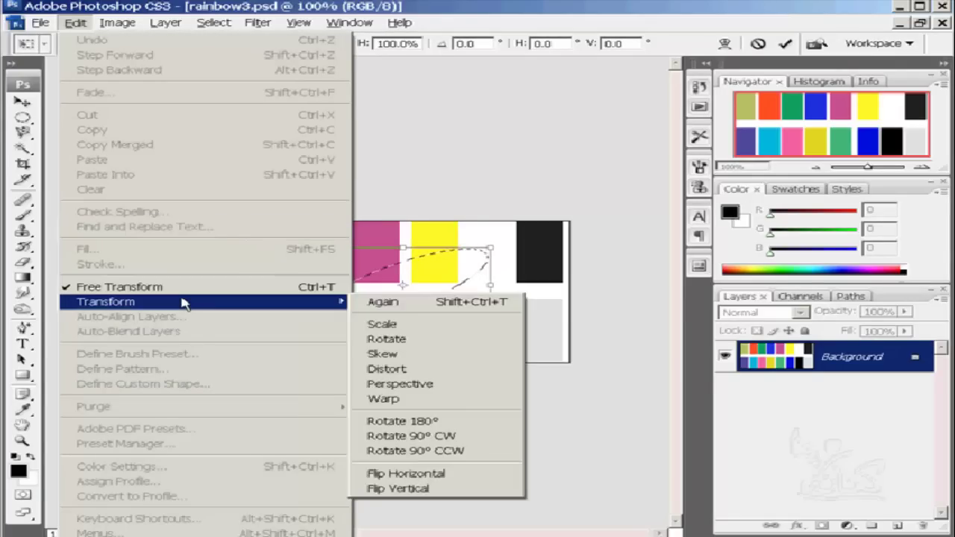
click(75, 24)
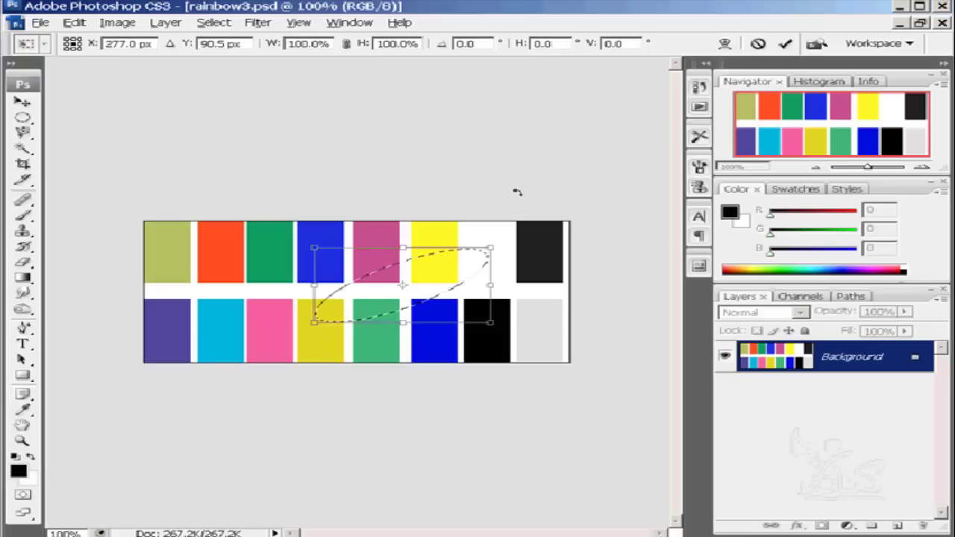
click(491, 246)
mouse_move(491, 246)
mouse_down()
mouse_move(406, 272)
mouse_move(508, 231)
mouse_move(521, 269)
mouse_move(538, 275)
mouse_move(405, 239)
mouse_move(505, 245)
mouse_up()
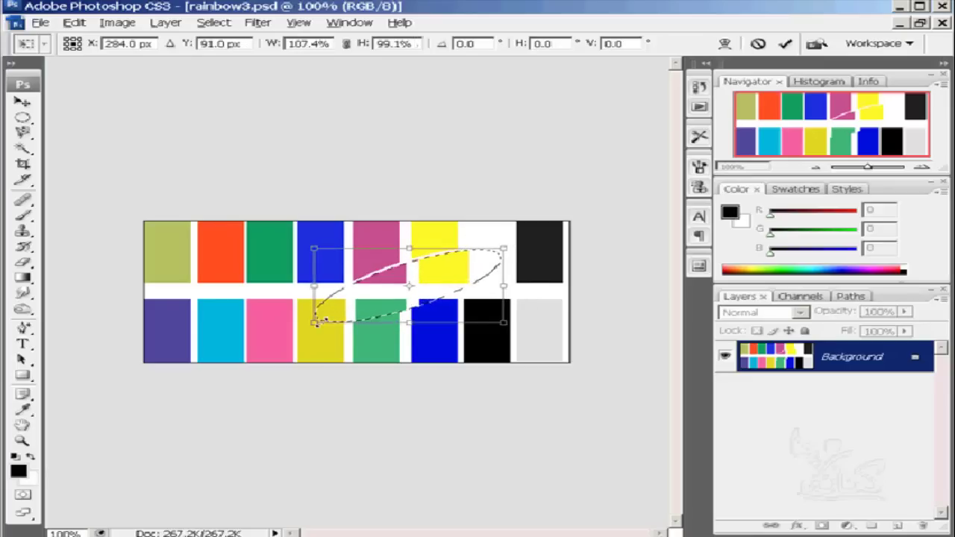
drag(319, 321, 337, 309)
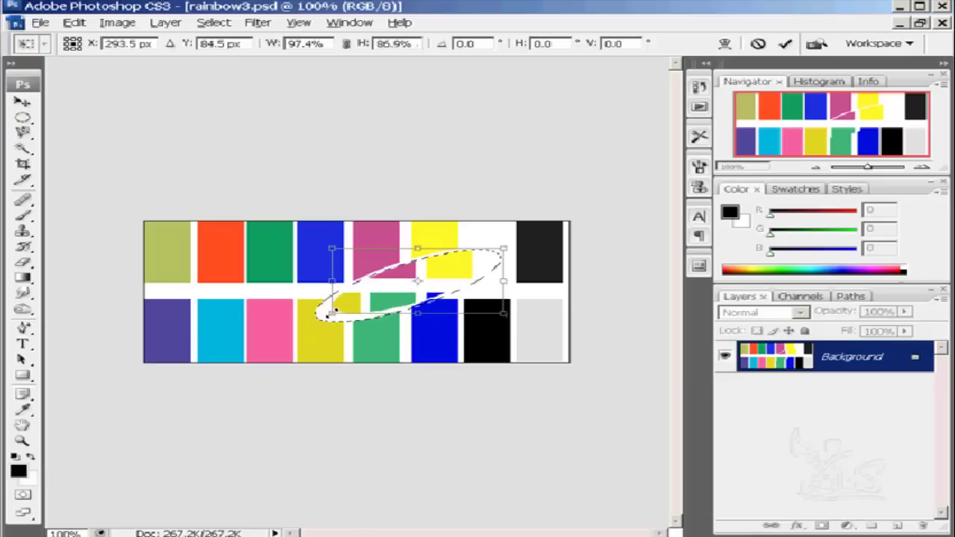
drag(329, 250, 340, 253)
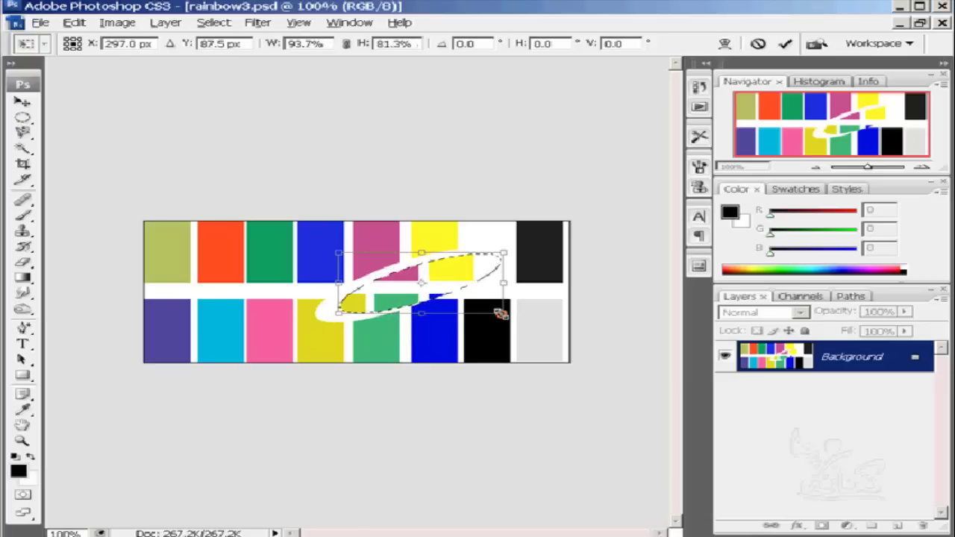
drag(500, 314, 492, 308)
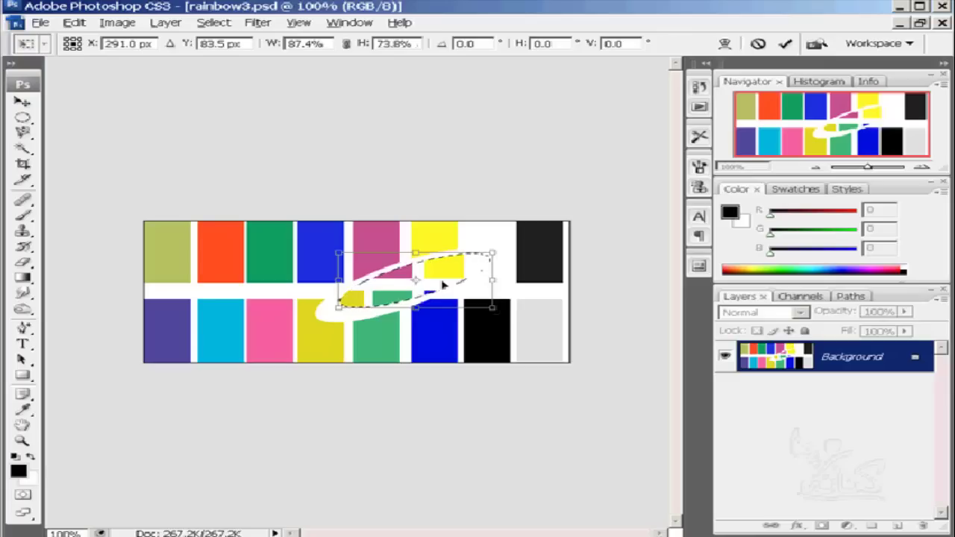
key(Return)
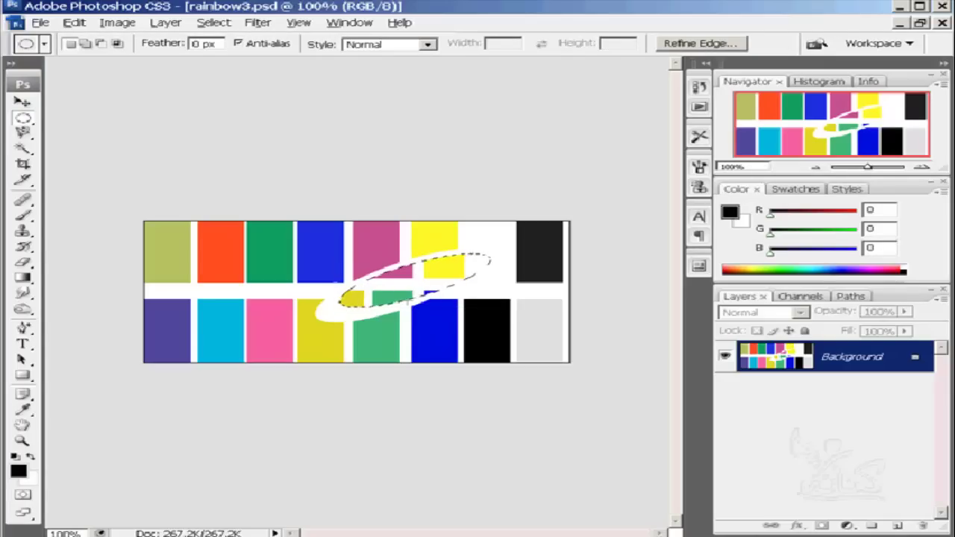
Step: Select a rectangle over the orange, green, cyan and pink bars
click(334, 315)
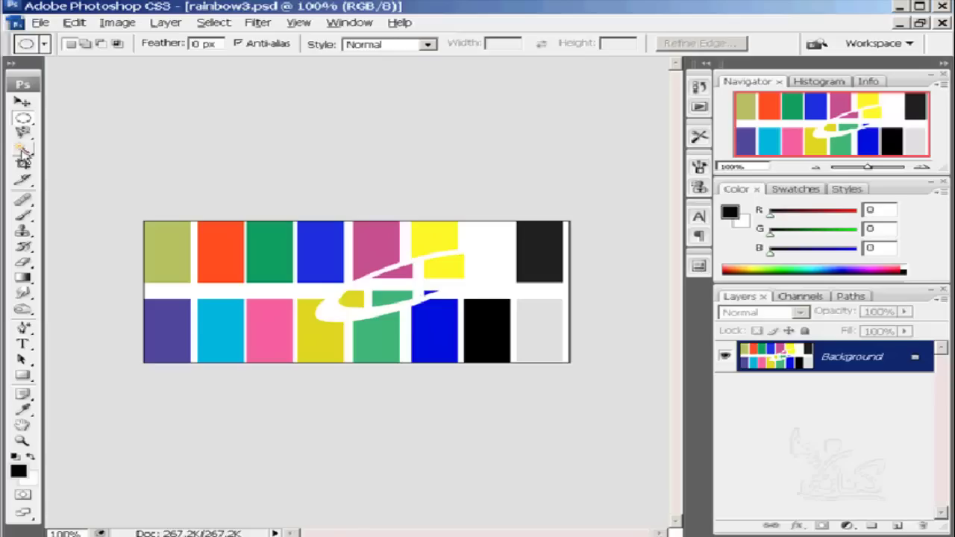
drag(26, 121, 80, 129)
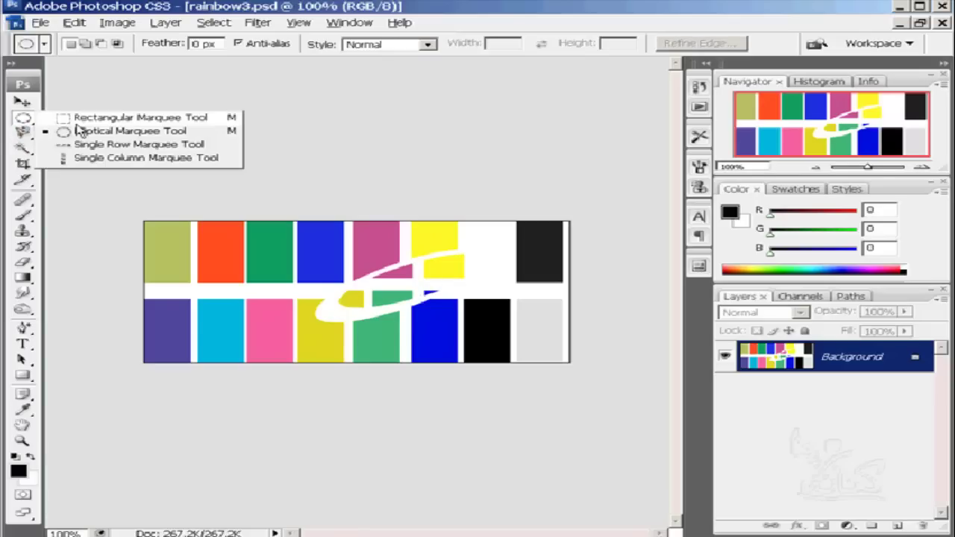
click(97, 117)
drag(311, 258, 174, 337)
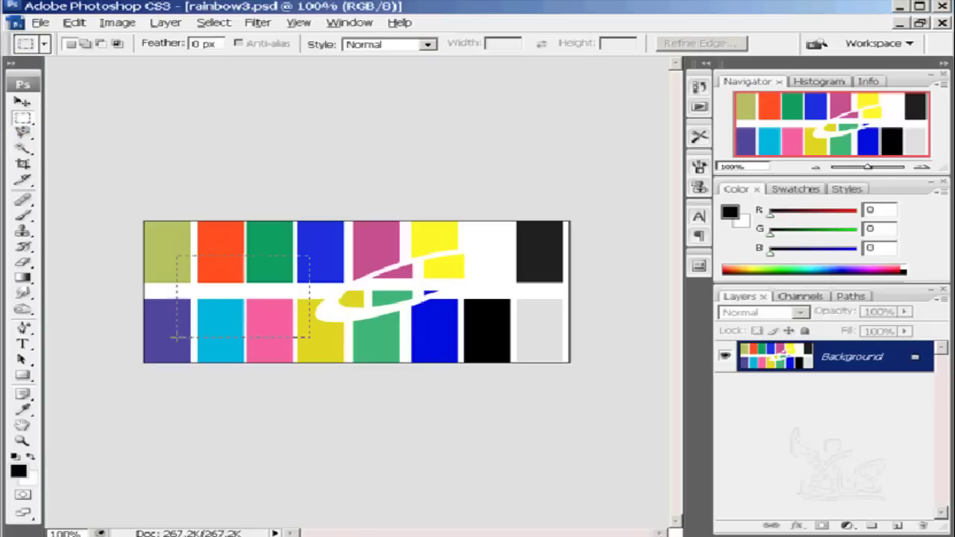
Step: Free Transform the block inward to 76.4% by 62.4%, bringing up the apply prompt
right_click(240, 291)
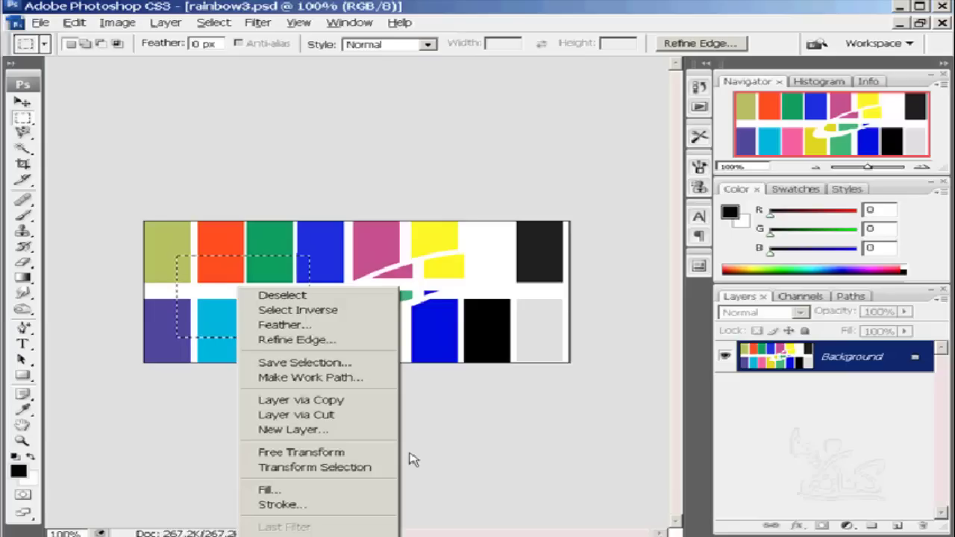
click(329, 453)
drag(242, 257, 243, 274)
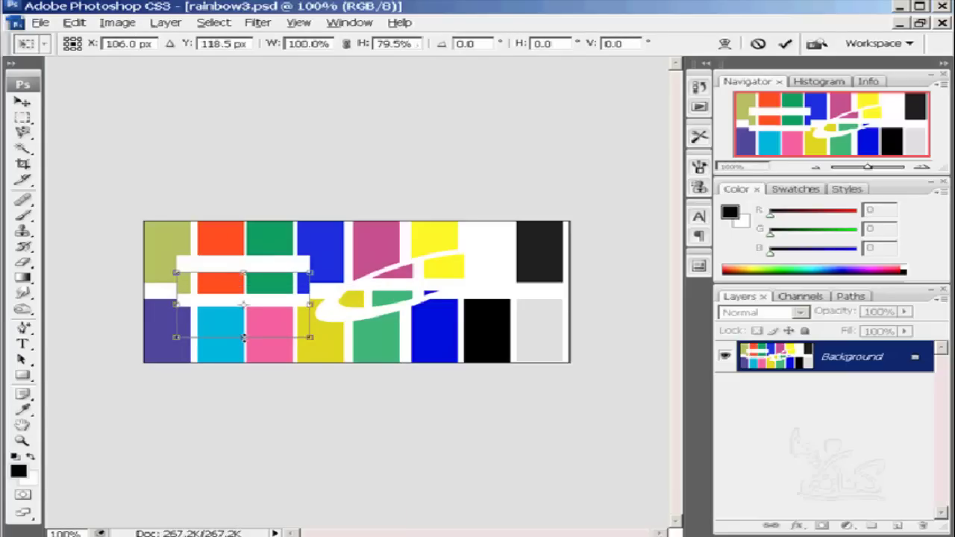
drag(244, 338, 243, 323)
drag(316, 297, 295, 298)
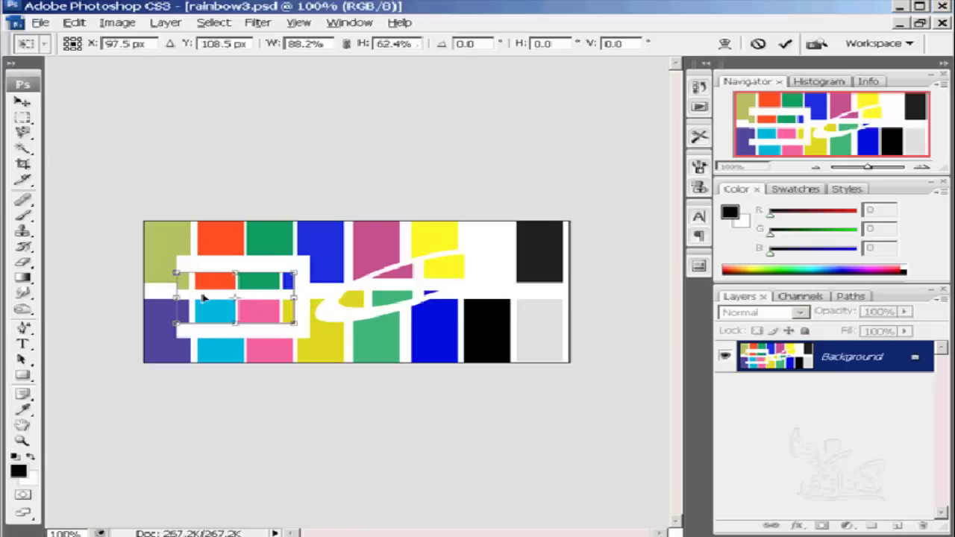
drag(176, 298, 192, 297)
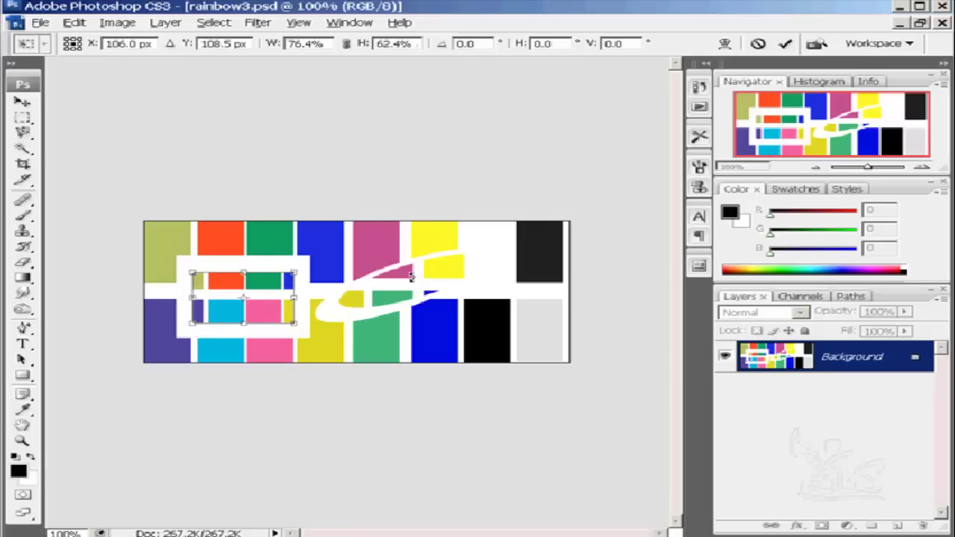
click(20, 132)
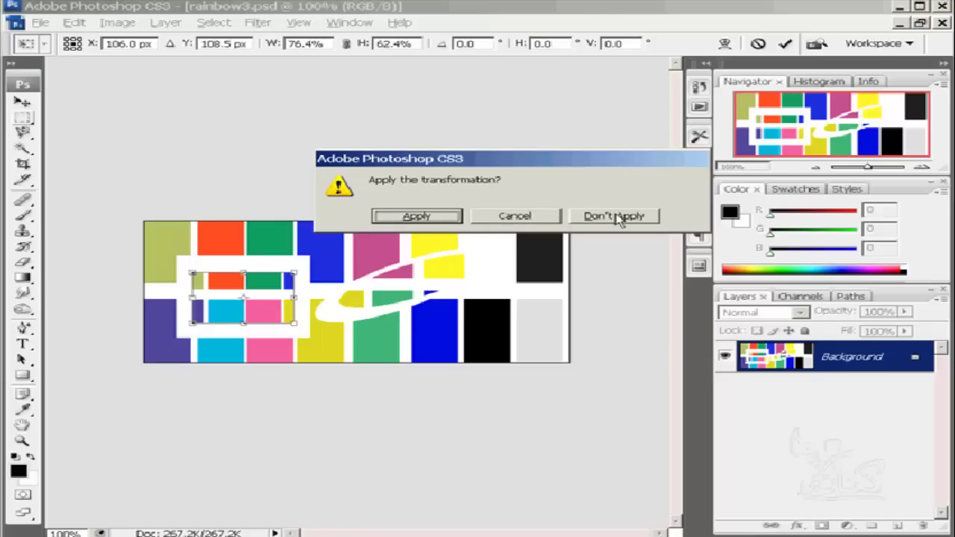
Step: Discard the pending squeeze with Don't Apply
click(515, 218)
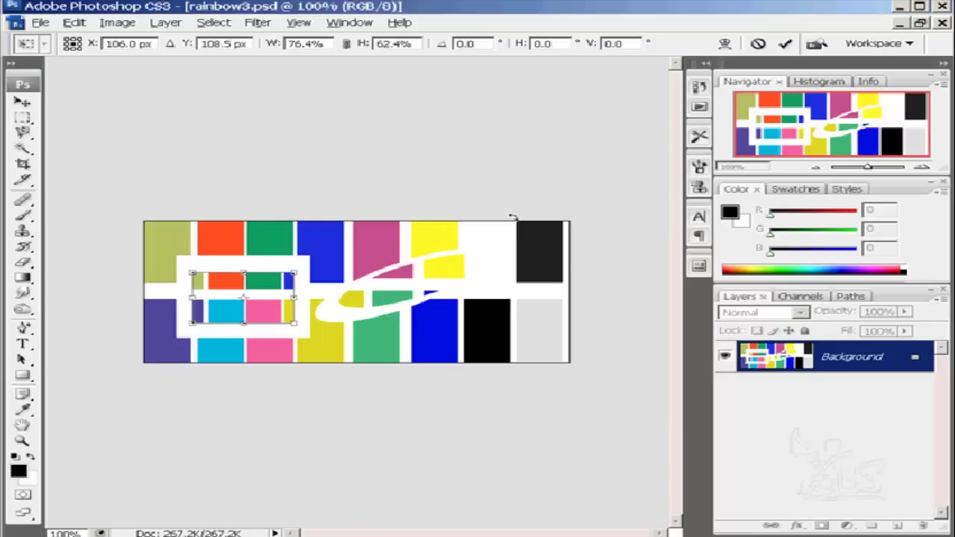
click(22, 128)
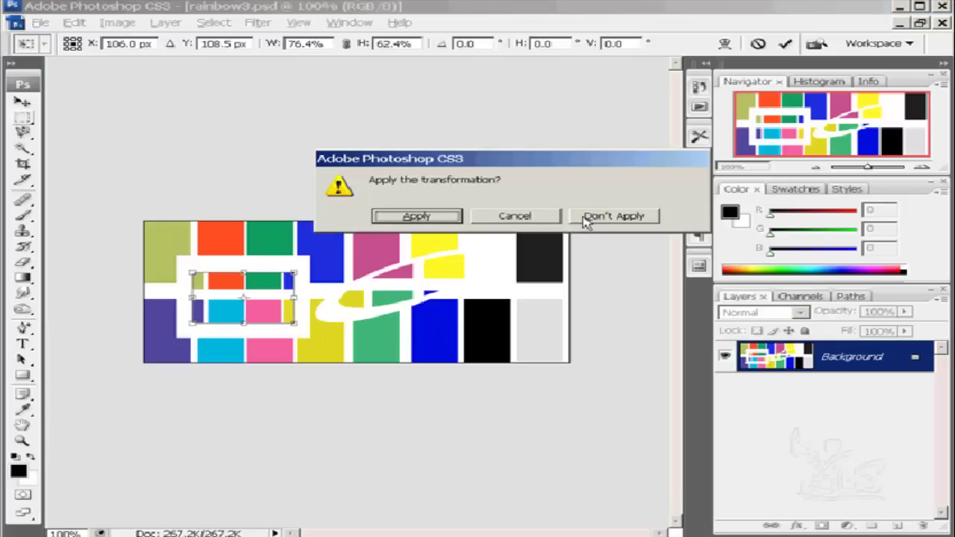
click(586, 218)
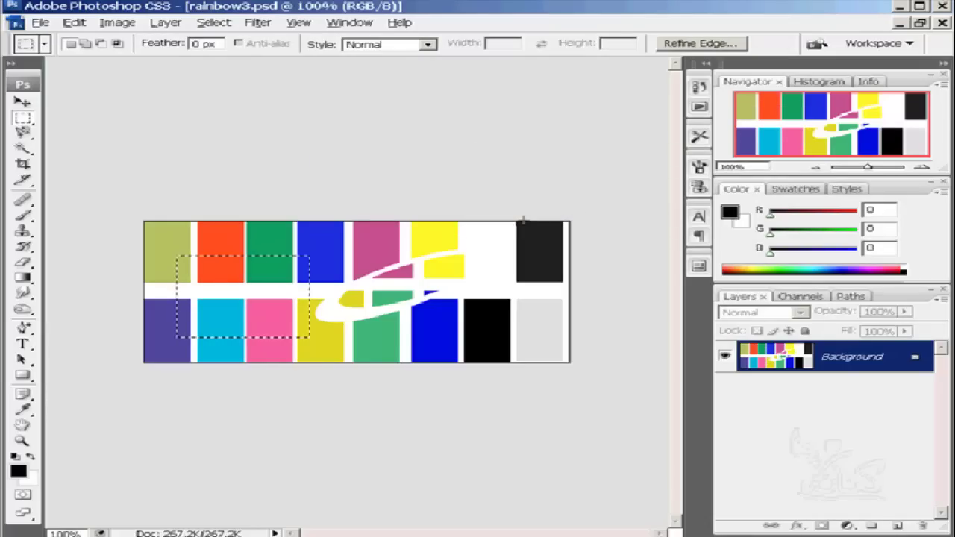
Step: Free Transform the rectangle down to 74.3% by 70.9% and apply it
right_click(222, 278)
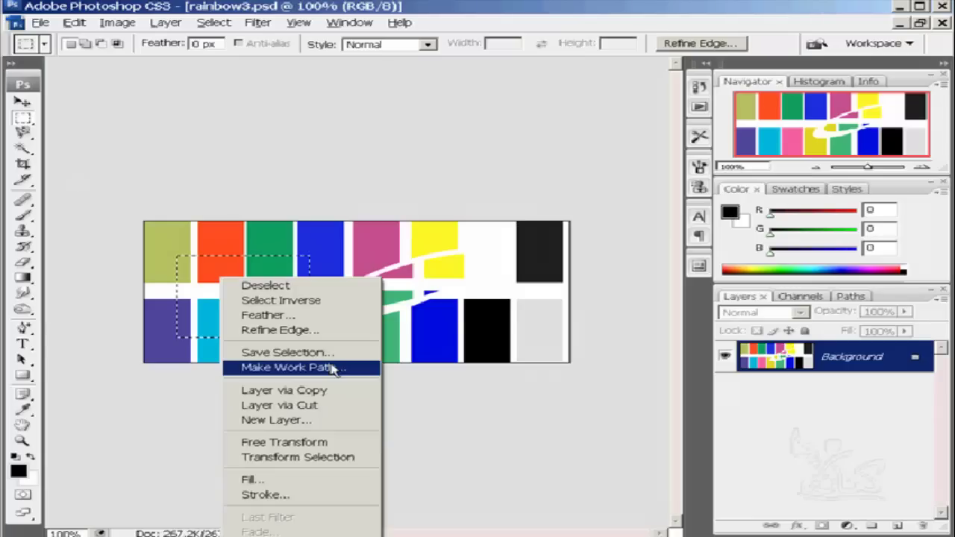
click(285, 457)
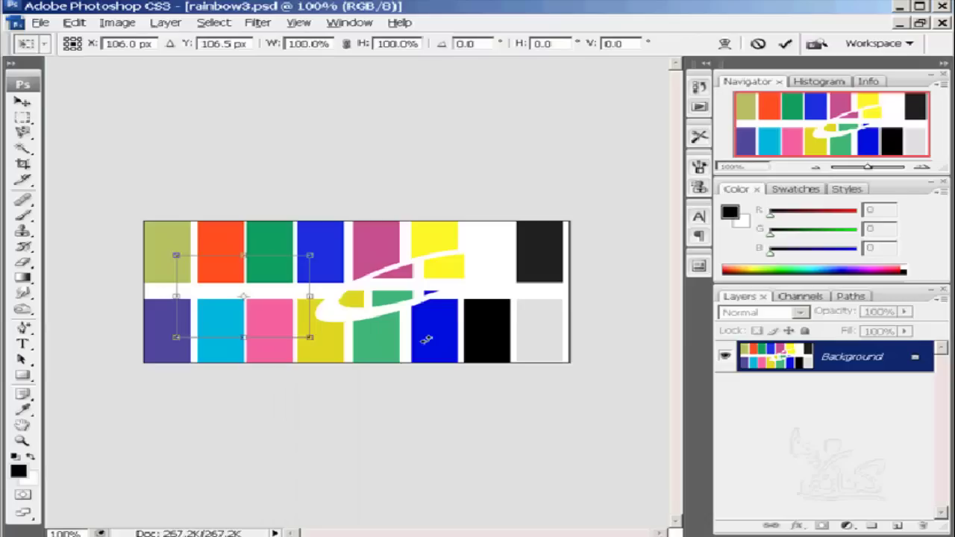
mouse_move(312, 254)
mouse_down()
mouse_move(210, 331)
mouse_move(194, 323)
mouse_up()
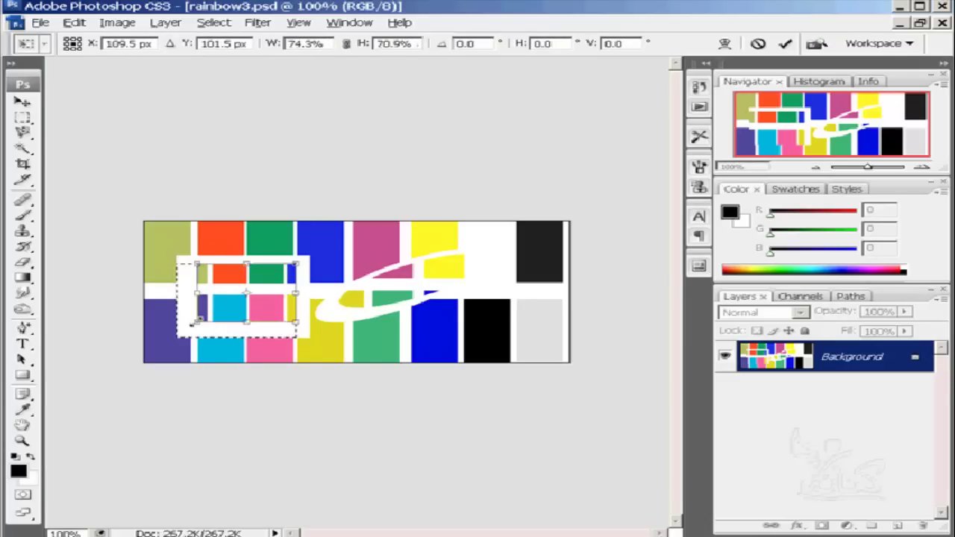
click(21, 120)
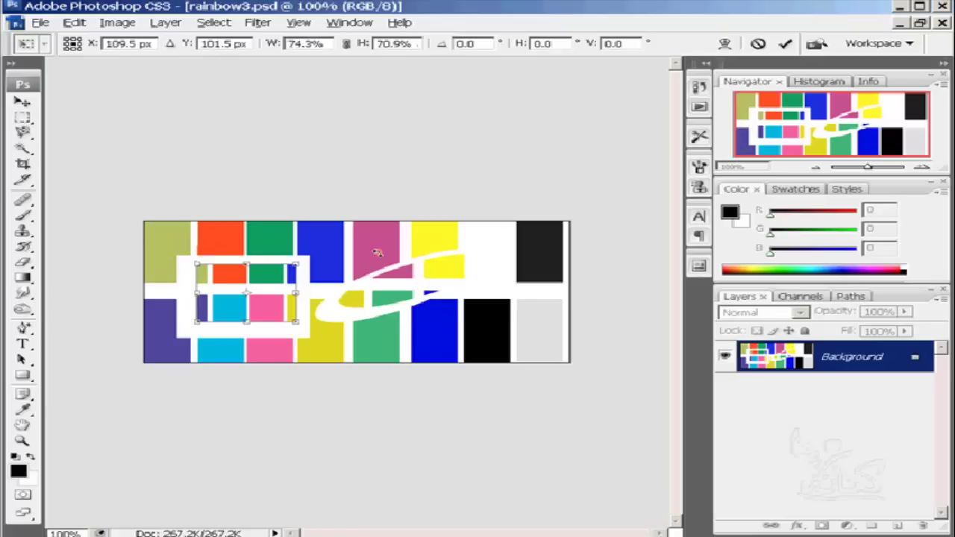
key(Return)
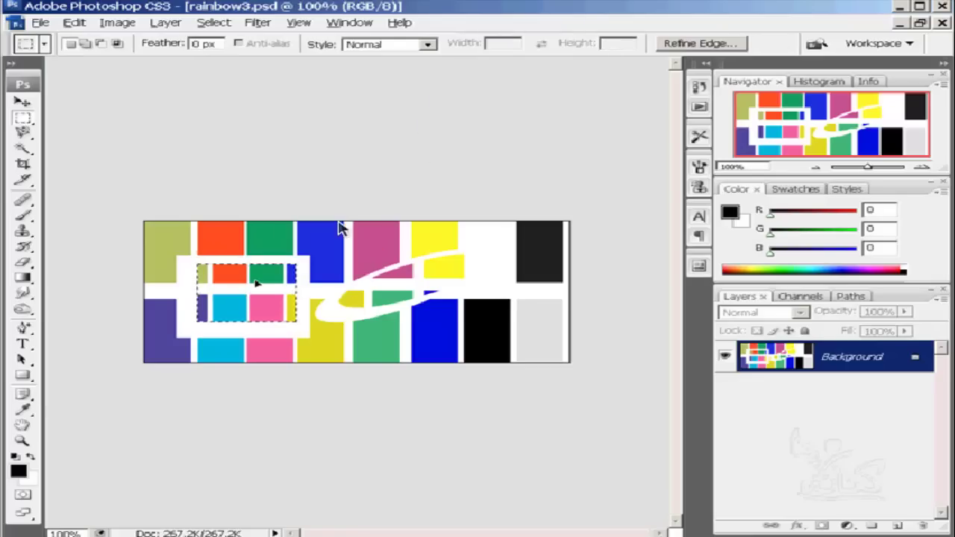